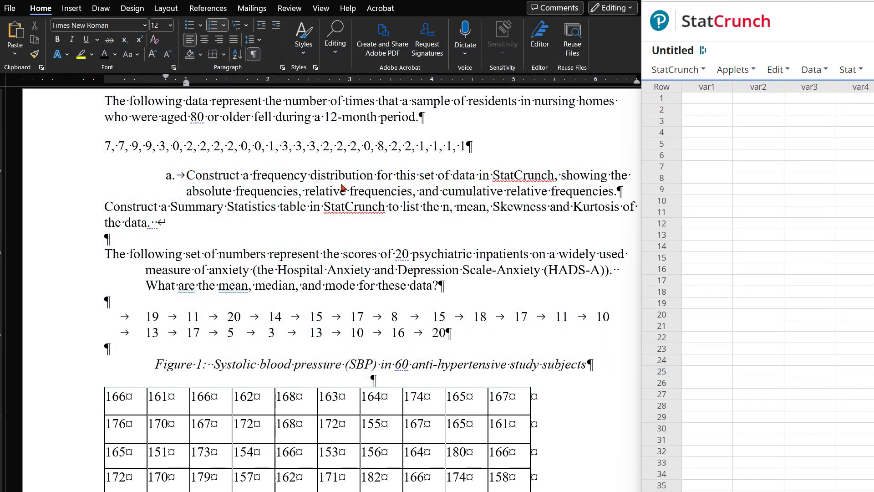
Step: Paste the comma-separated fall-count line from Word into StatCrunch starting at var1, row 1
left_click_drag(101, 146, 465, 146)
key("ctrl+c")
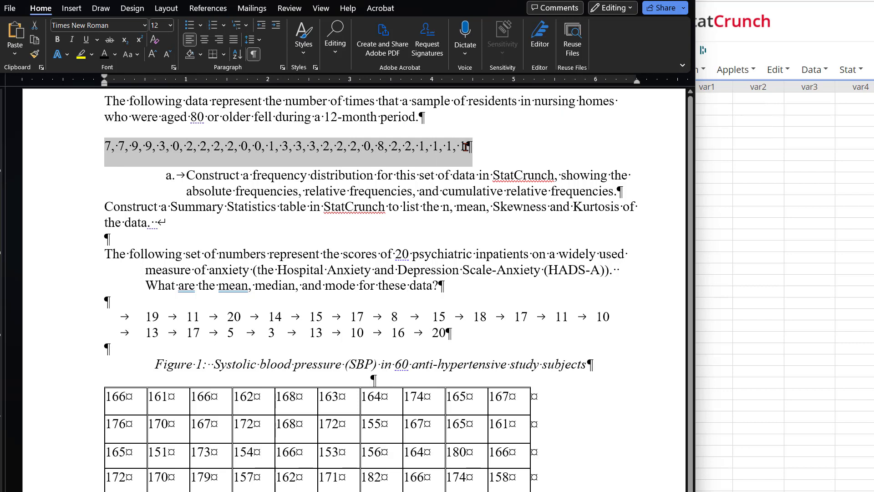
left_click(748, 133)
left_click(706, 101)
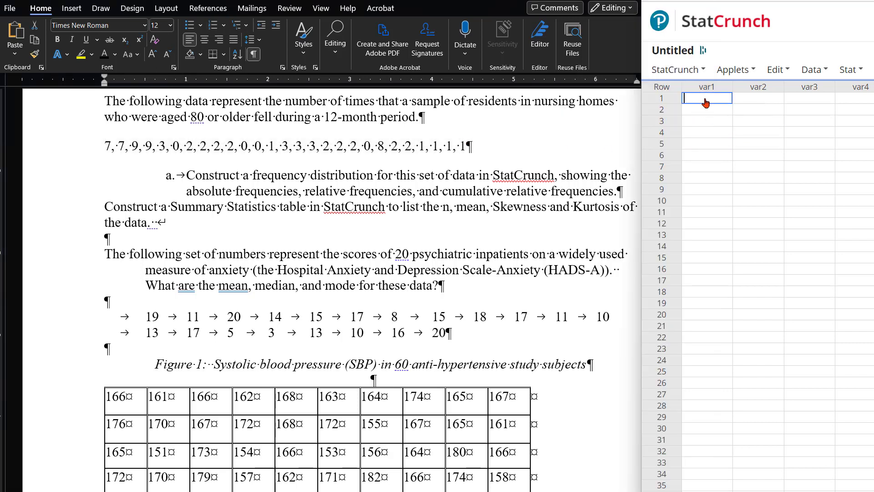
key("ctrl+v")
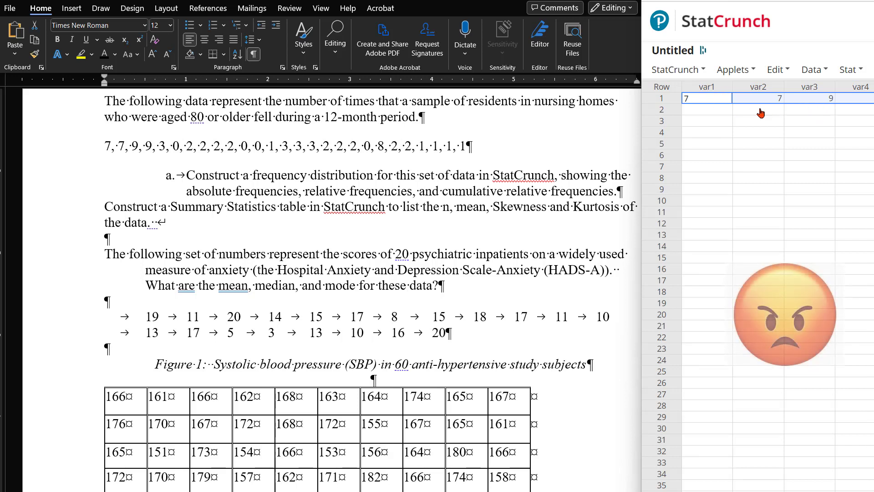
Step: Undo the paste in StatCrunch, then check the end of the fall-count data line in Word
left_click(783, 73)
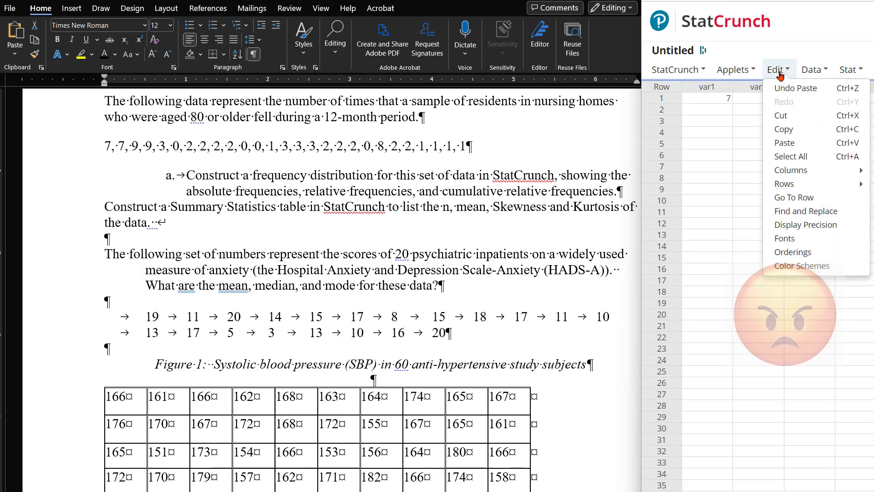
left_click(787, 88)
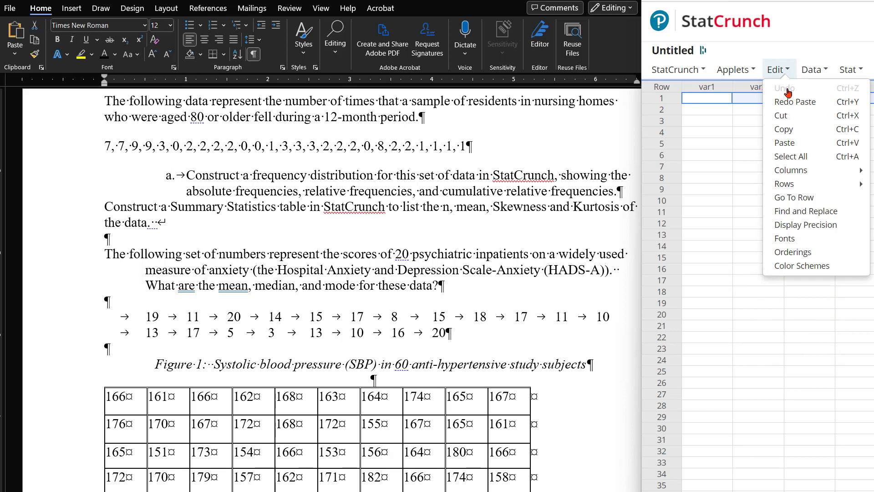
left_click(571, 138)
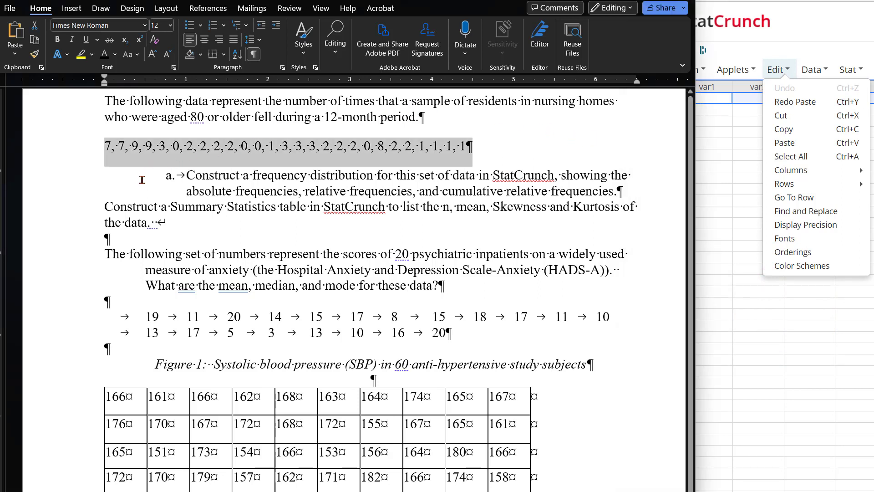
left_click(239, 163)
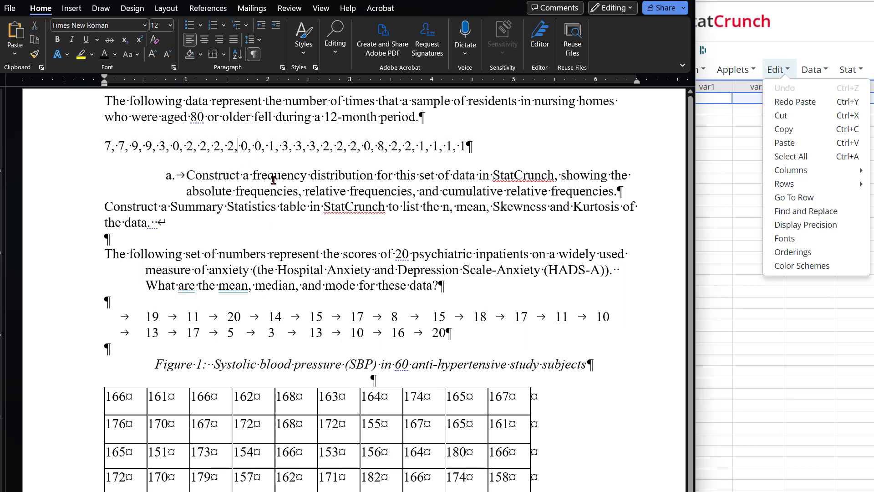
left_click_drag(275, 150, 278, 150)
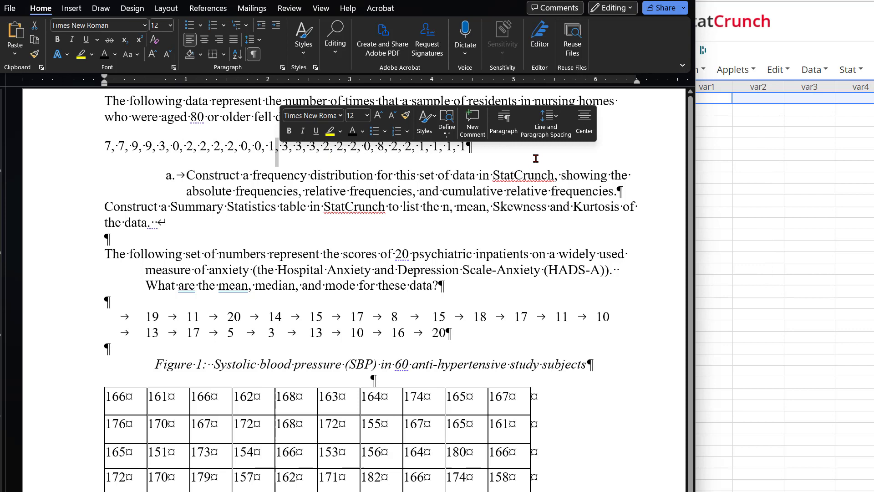
key("End")
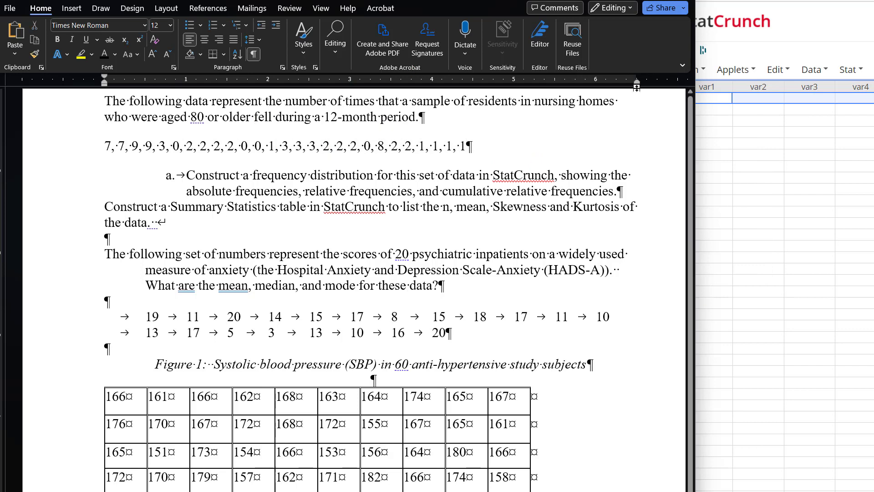
left_click(805, 143)
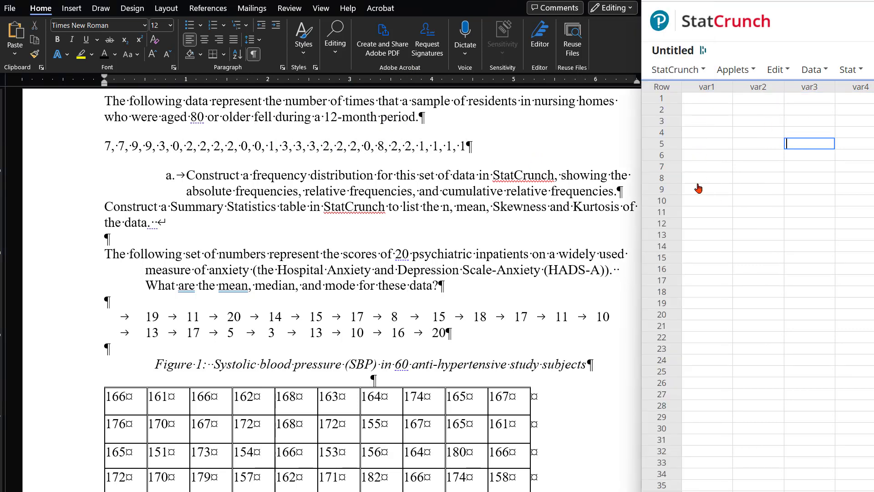
Step: Turn Word's formatting marks off and back on, then select the whole comma-separated fall-count line
left_click(541, 139)
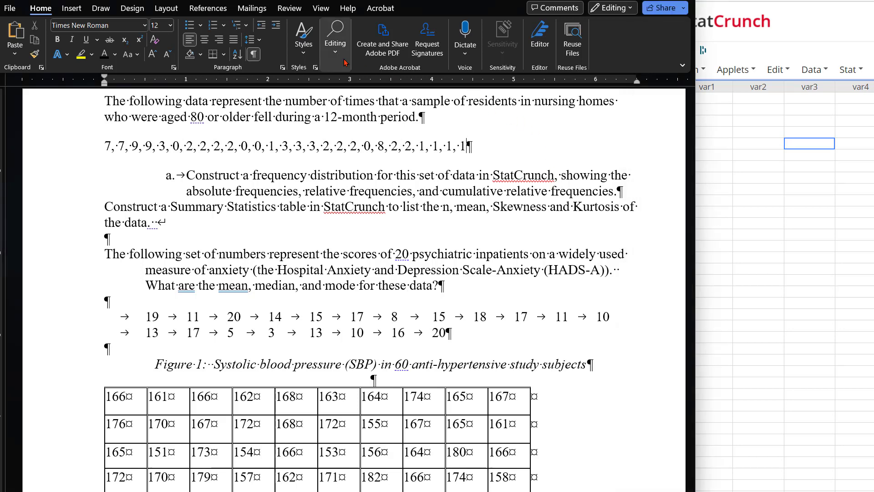
left_click(255, 60)
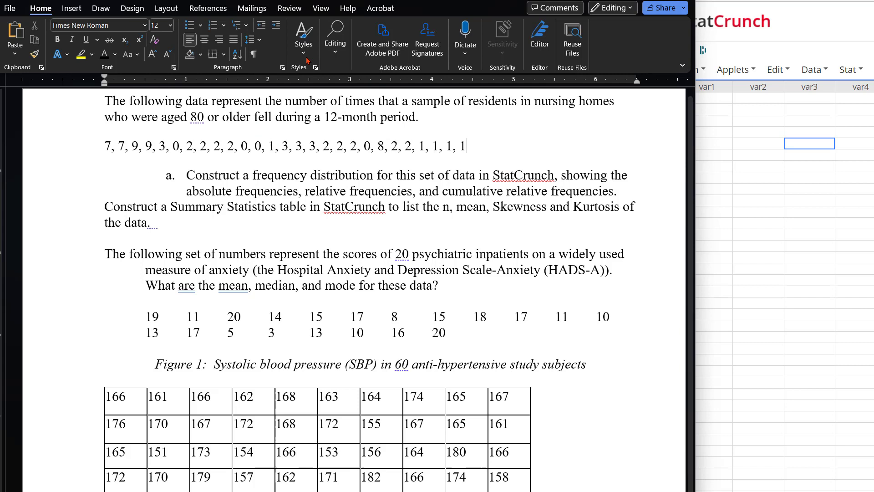
left_click(254, 54)
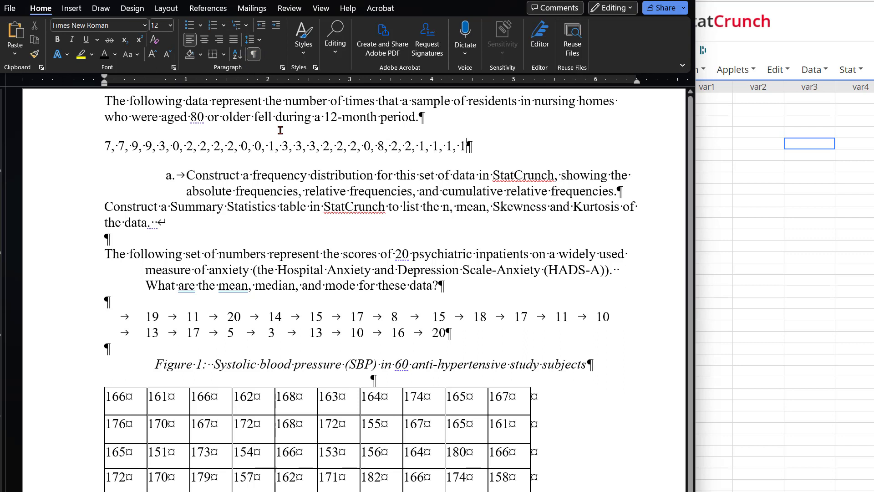
double_click(301, 315)
left_click(310, 235)
left_click_drag(103, 146, 463, 146)
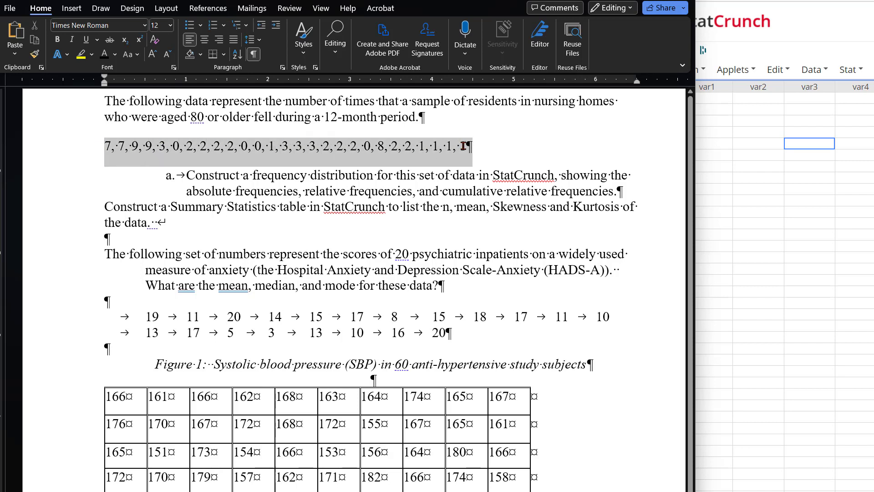
Step: In the Replace dialog, clear the old search text and set Find what to a comma
left_click(338, 51)
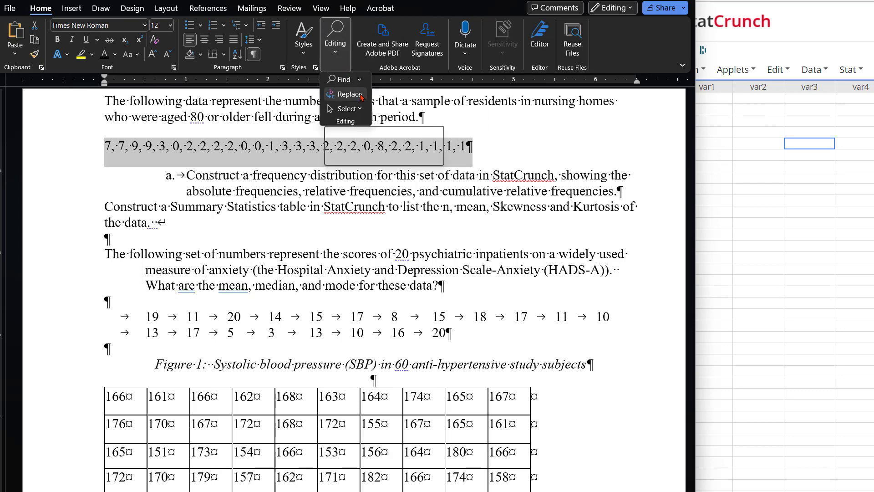
left_click(350, 94)
left_click(278, 203)
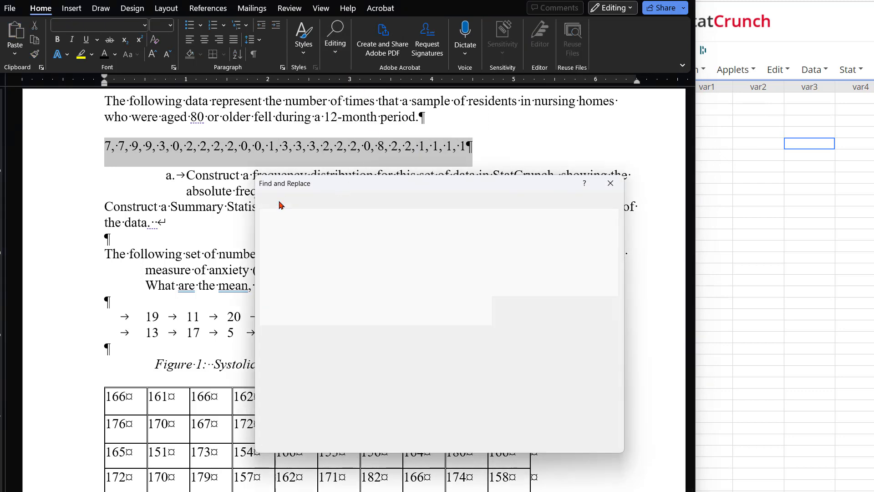
left_click(315, 204)
left_click(329, 219)
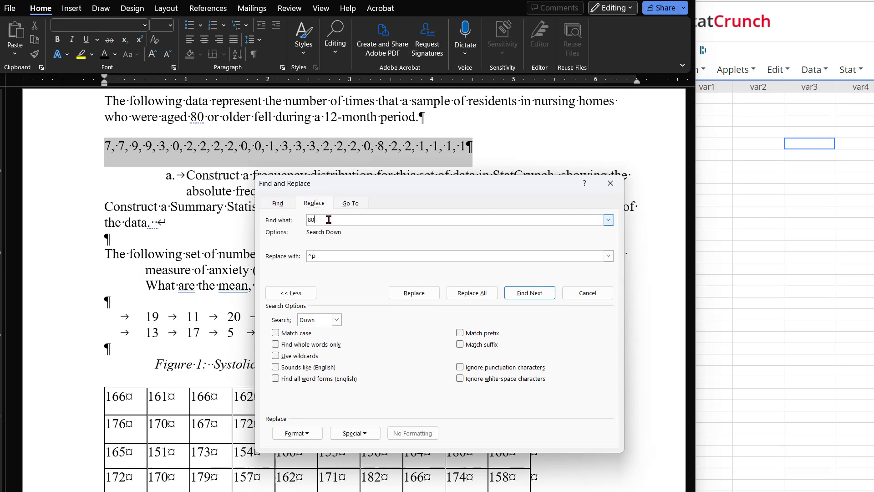
key("BackSpace")
key("BackSpace")
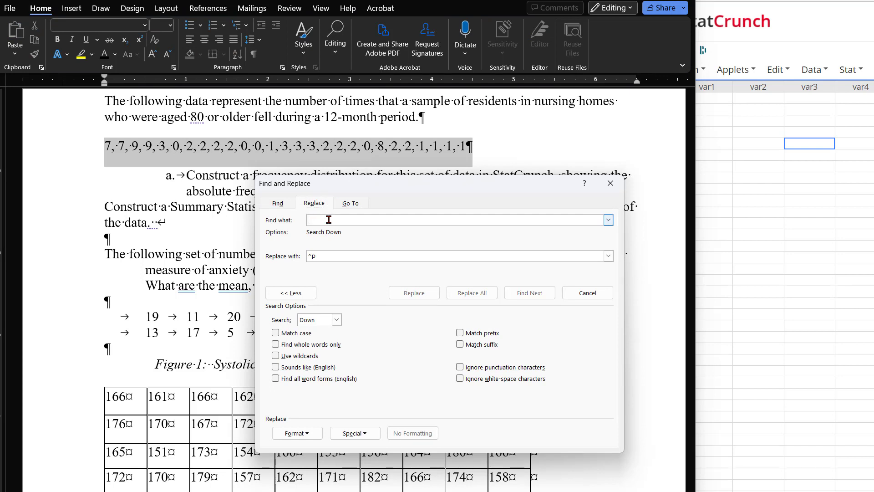
type(",")
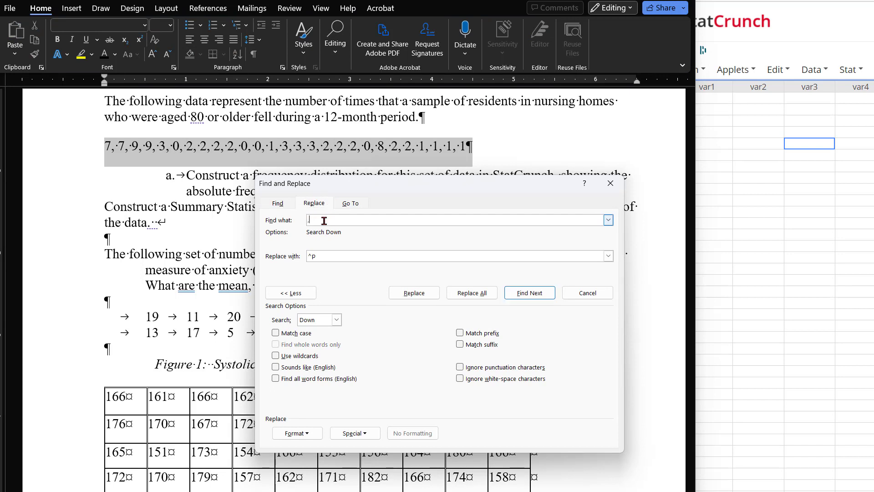
Step: Set Replace with to a paragraph mark (^p) from the Special characters list
left_click(327, 255)
left_click(354, 219)
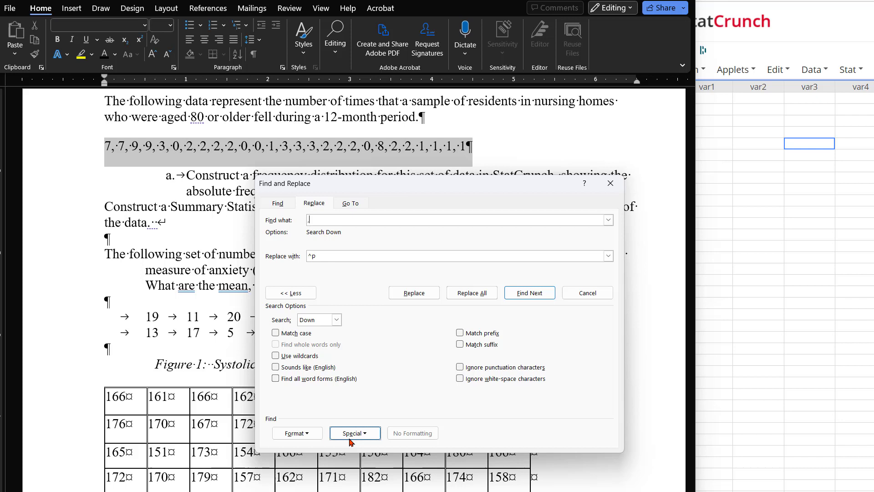
left_click(365, 433)
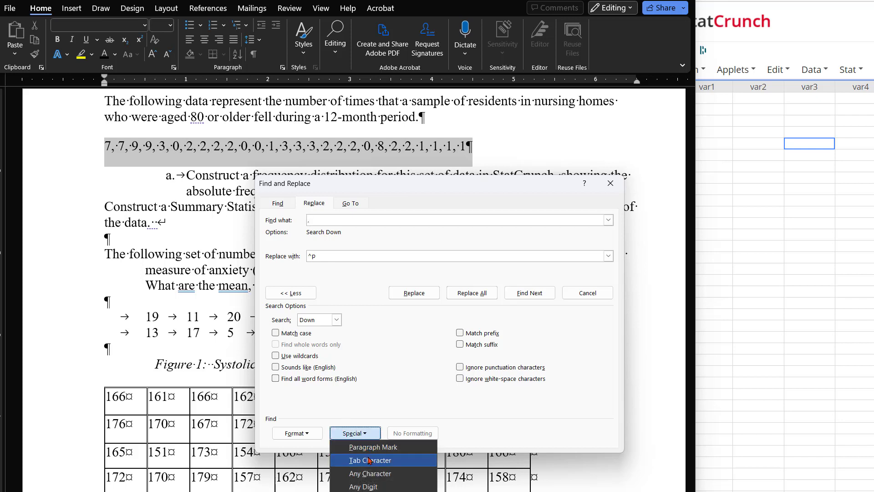
left_click(381, 392)
left_click(324, 258)
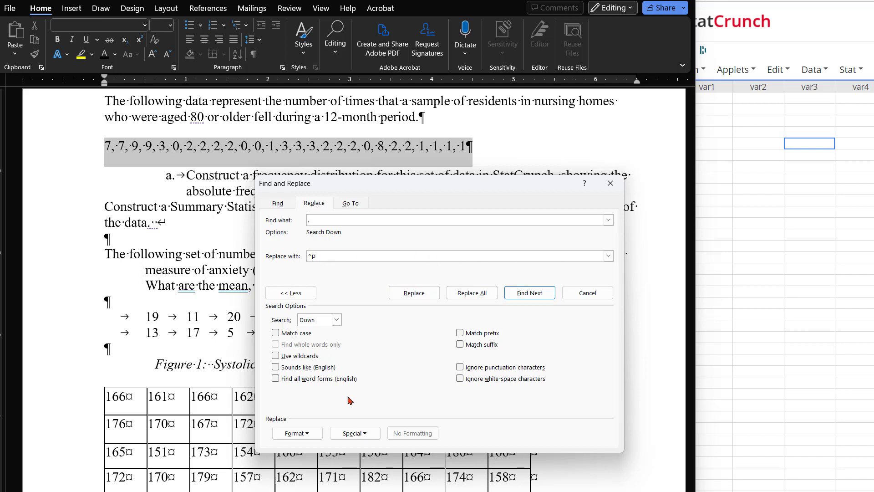
left_click(359, 434)
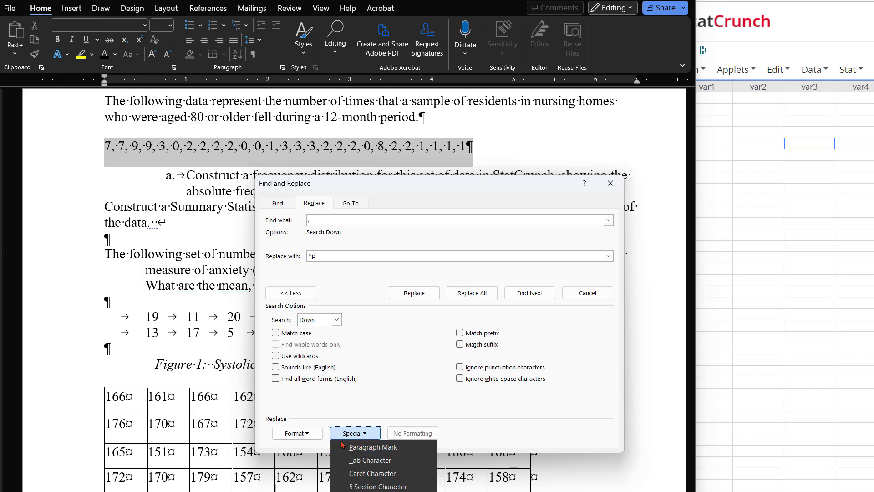
left_click(372, 448)
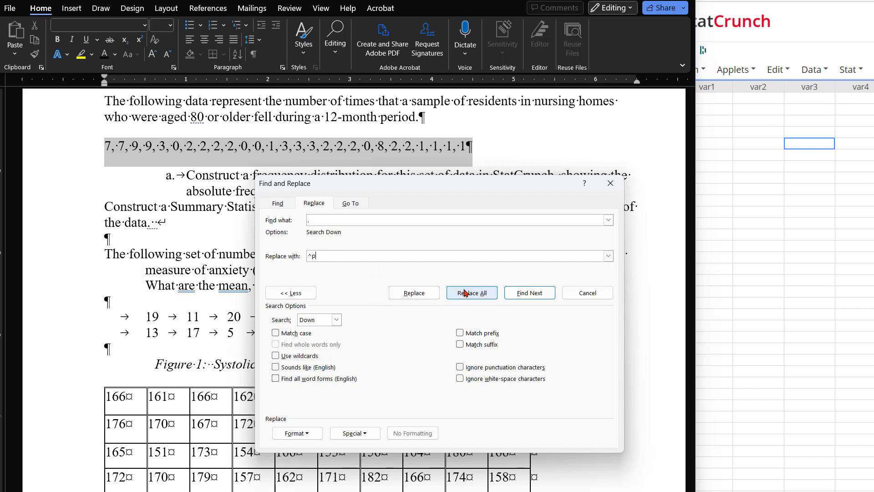
Step: Replace all 26 commas in the selection with paragraph breaks, without searching the rest of the document
left_click(476, 299)
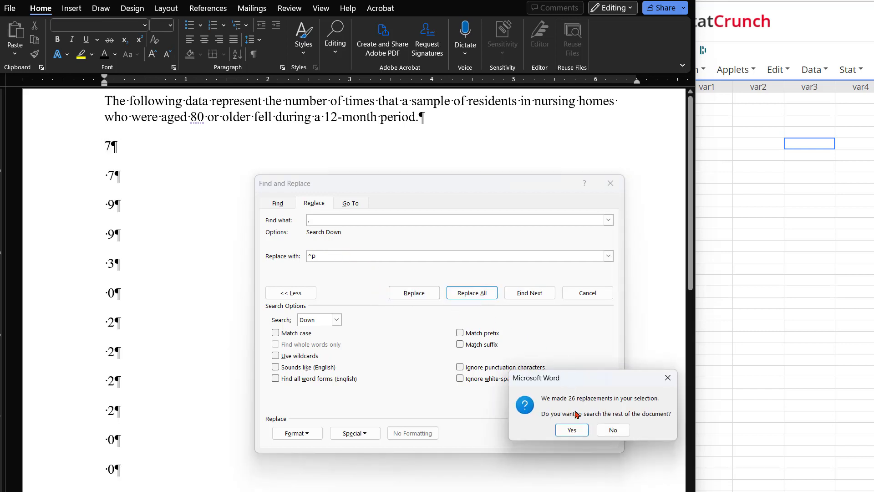
left_click(605, 429)
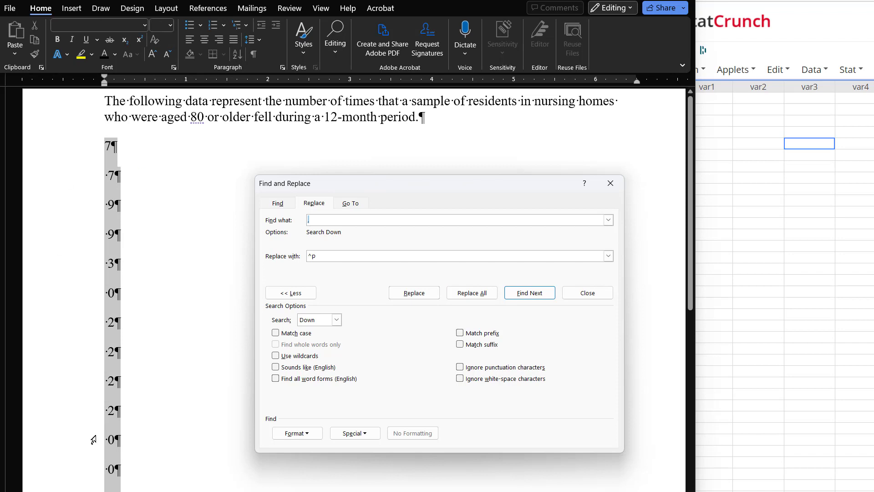
left_click(111, 159)
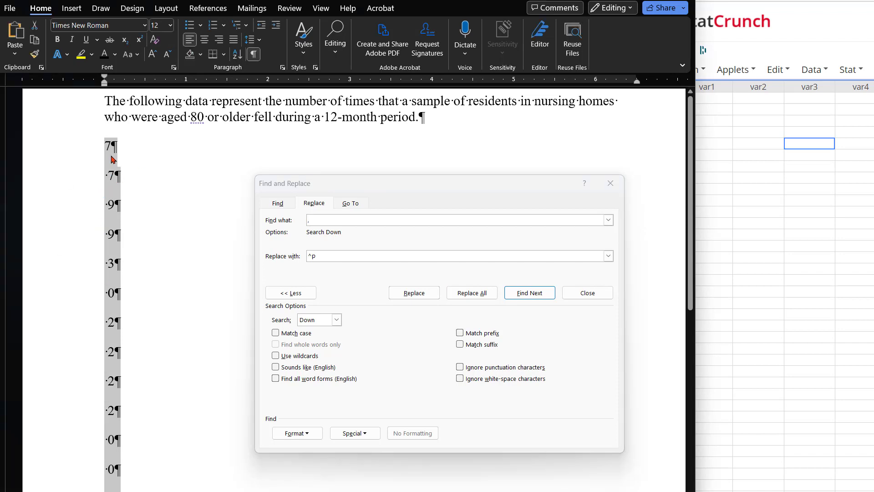
right_click(111, 159)
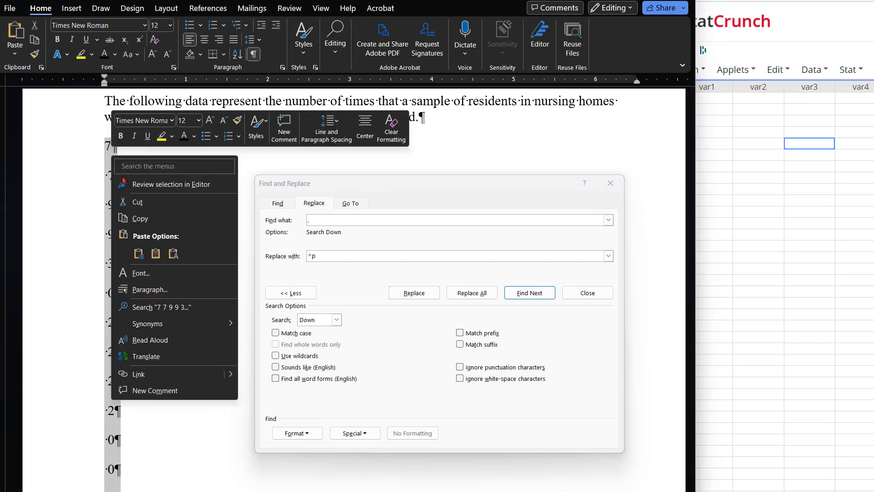
Step: Paste the 27 fall counts into StatCrunch var1 from row 1, then close Find and Replace
left_click(140, 218)
left_click(805, 202)
left_click(715, 99)
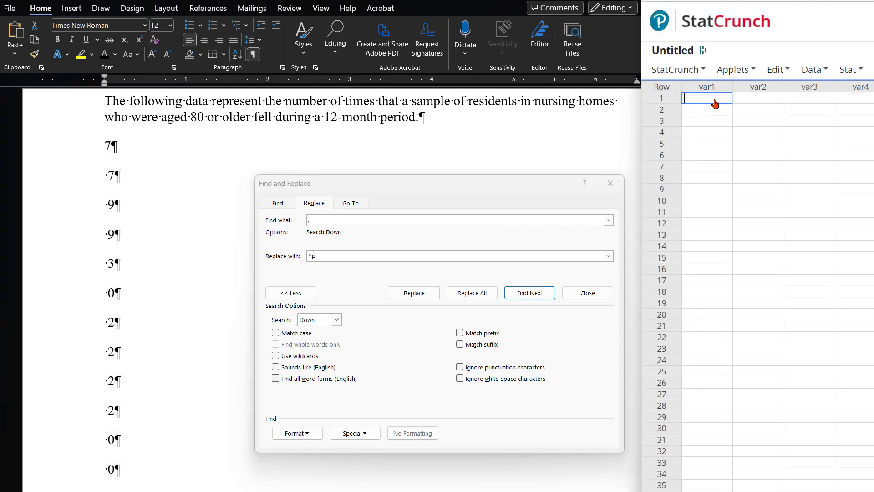
key("ctrl+v")
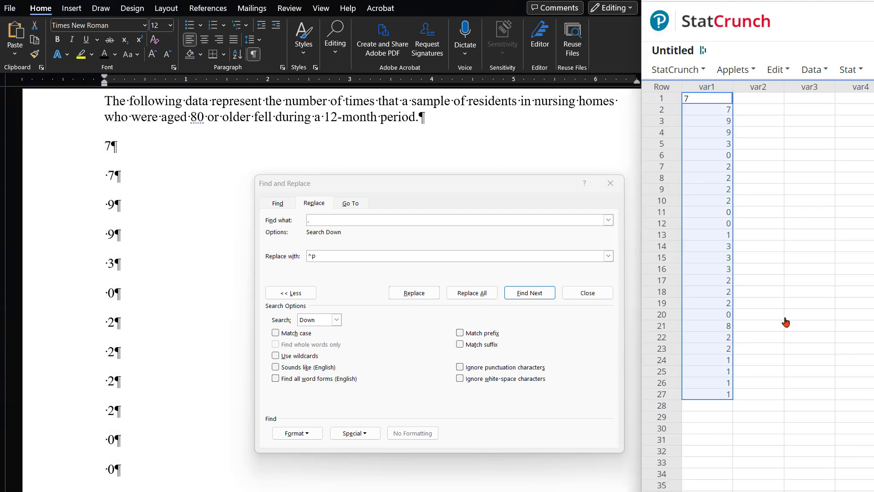
left_click(786, 318)
left_click(846, 71)
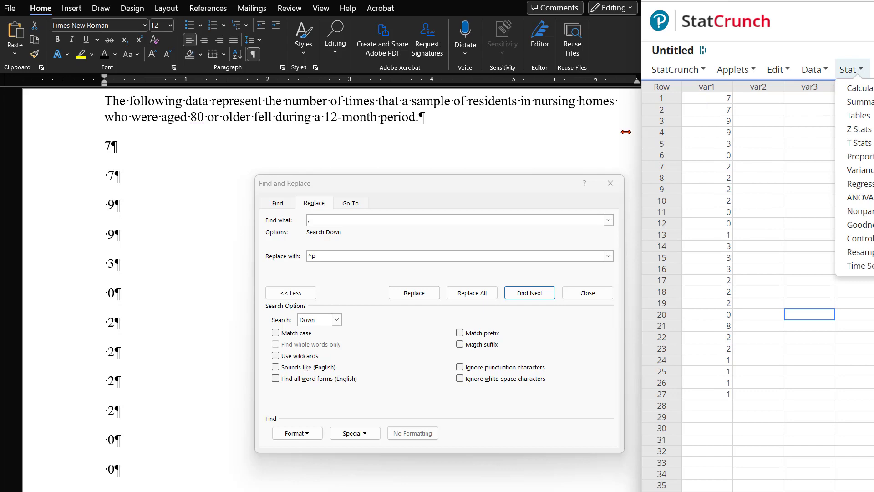
left_click(610, 183)
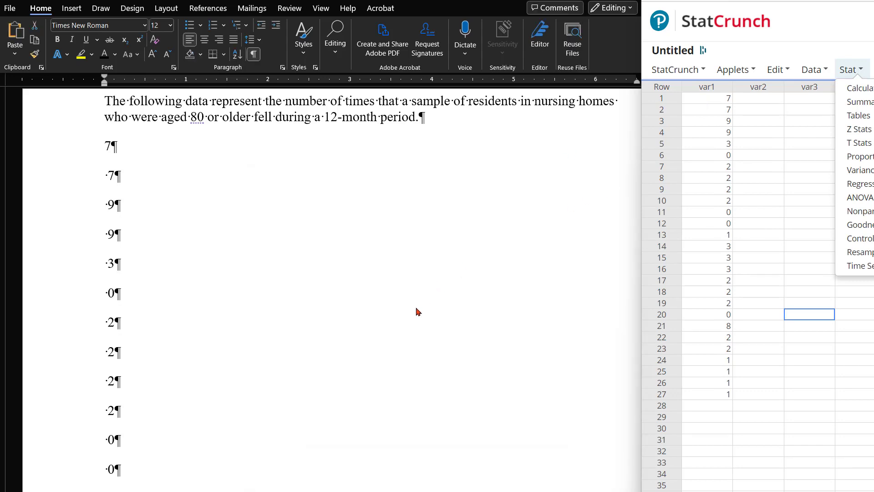
Step: Replace every tab in the two anxiety-score rows with a paragraph mark (^t to ^p)
scroll(402, 314, "down", 15)
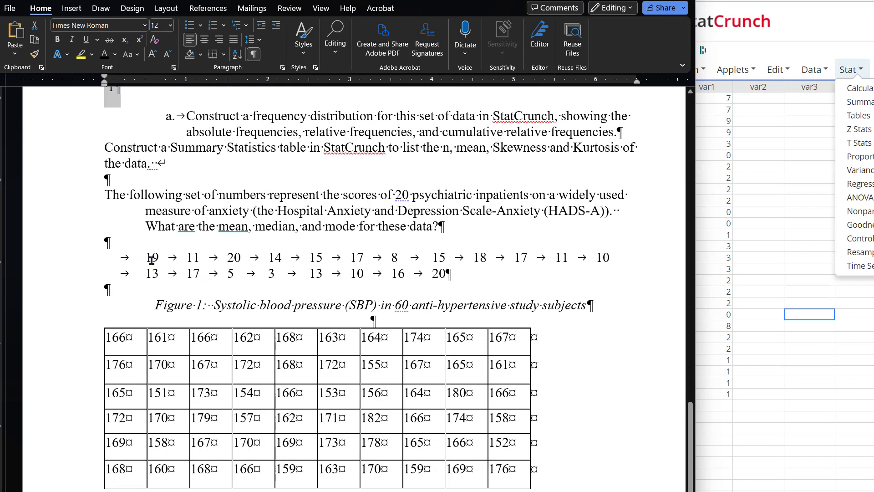
left_click_drag(147, 261, 440, 276)
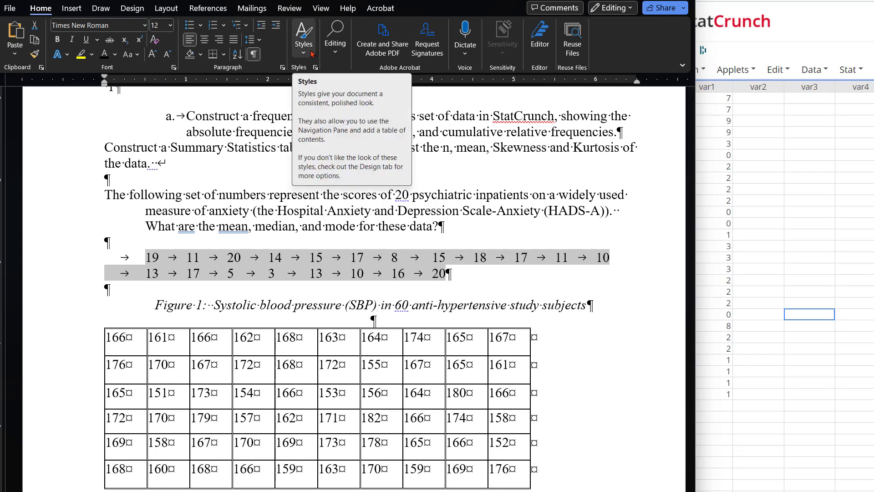
left_click(335, 44)
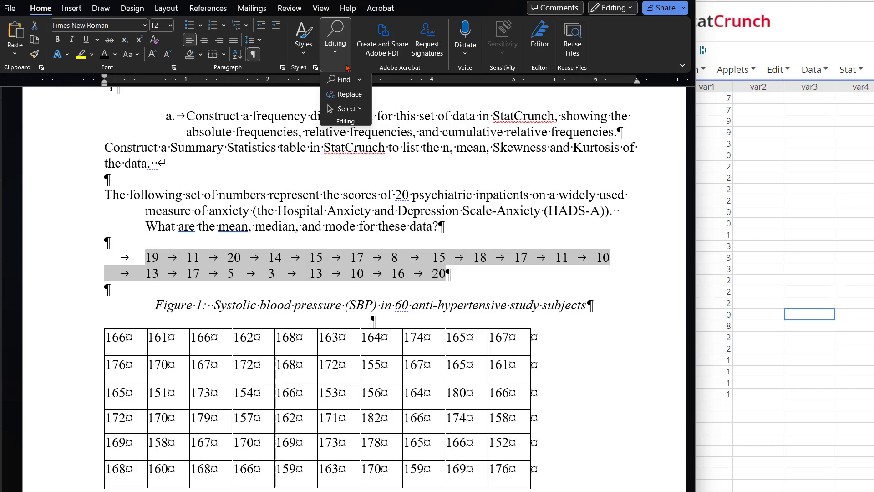
left_click(357, 94)
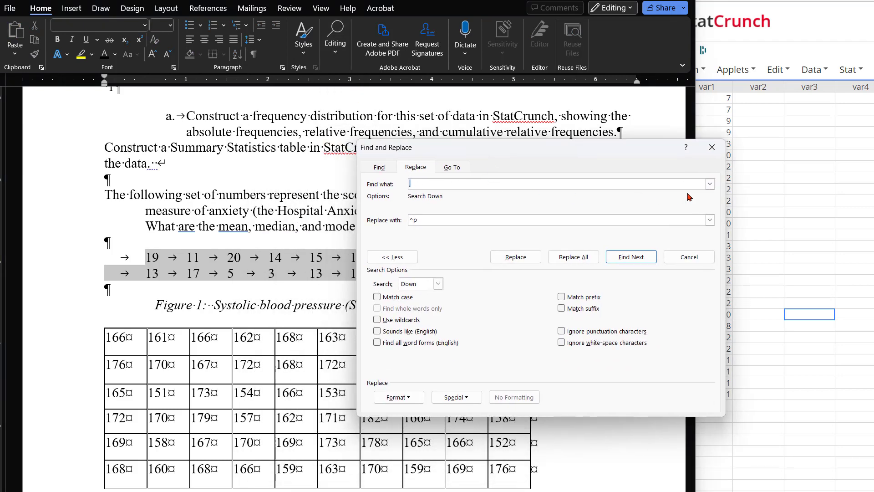
type(",")
left_click(466, 398)
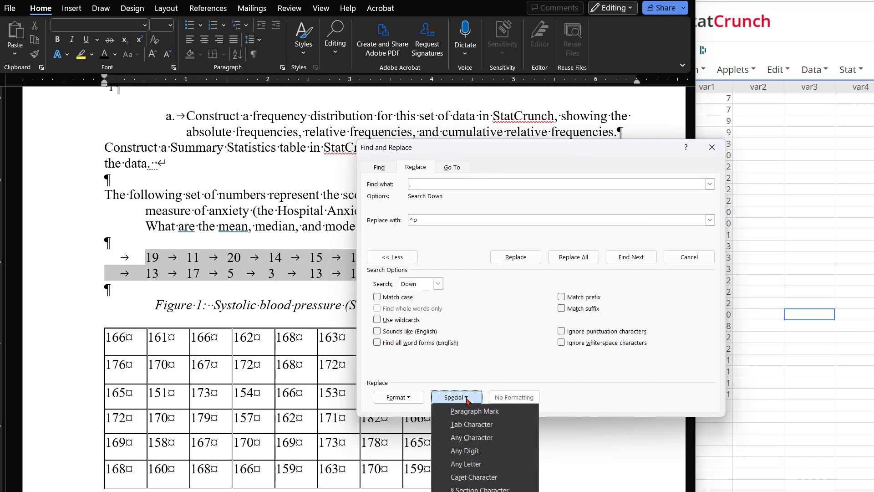
left_click(474, 424)
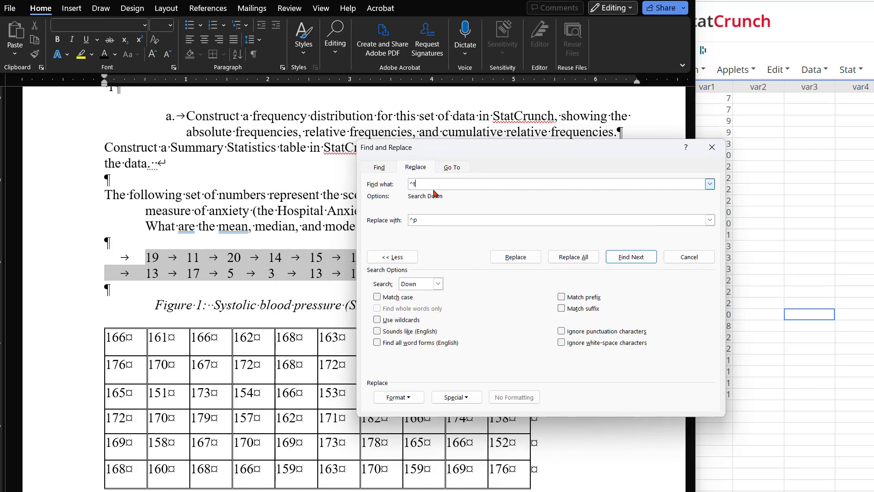
left_click(422, 218)
left_click_drag(423, 219, 408, 219)
left_click(574, 256)
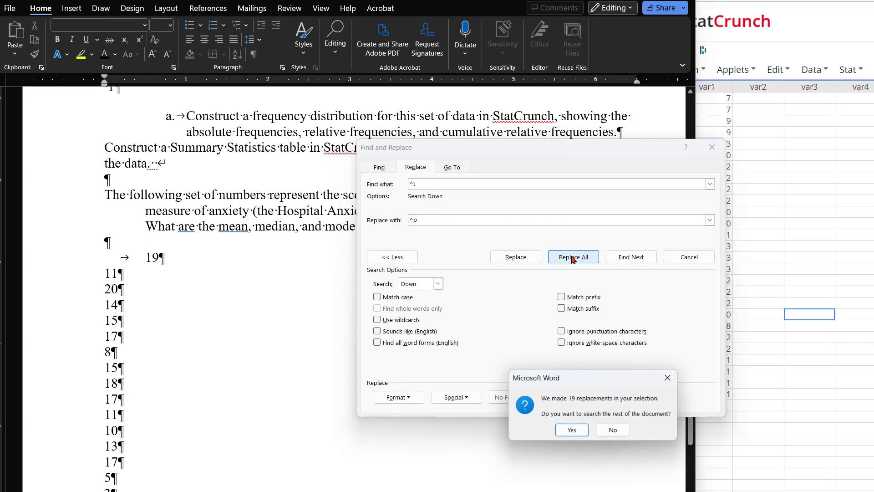
left_click(627, 434)
Step: Remove the leading tab before 19 and paste the 20 anxiety scores into StatCrunch var2 from row 1
left_click(143, 117)
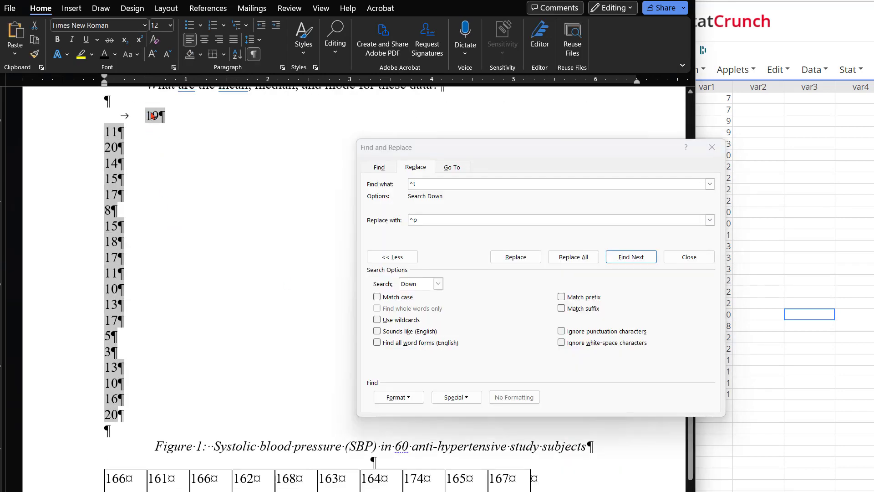
key("BackSpace")
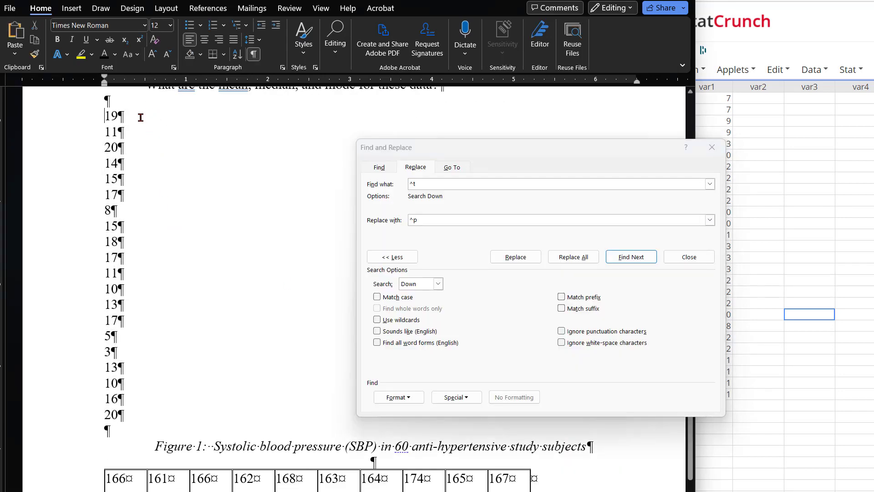
left_click_drag(105, 118, 123, 419)
key("ctrl+c")
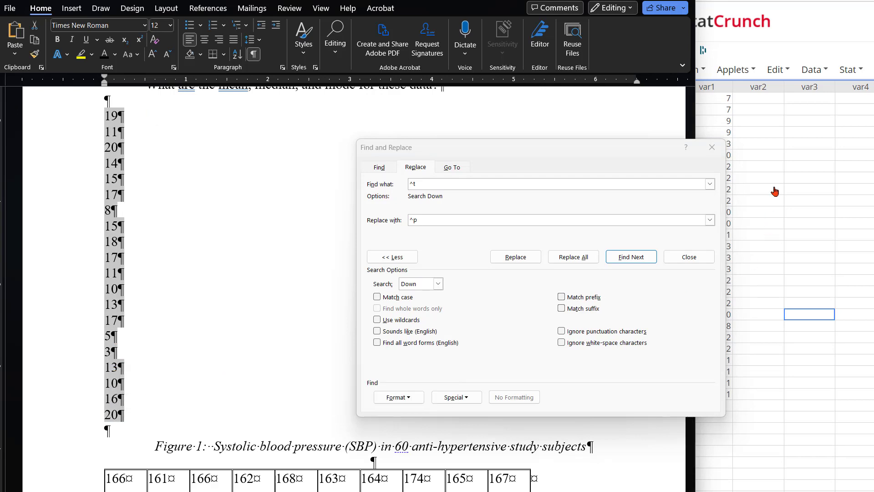
left_click(774, 190)
left_click(763, 96)
key("ctrl+v")
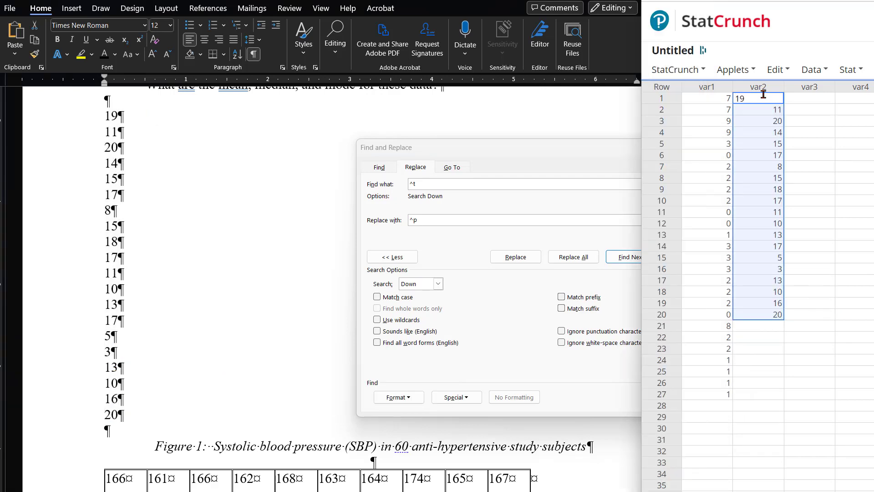
left_click(771, 359)
left_click(246, 236)
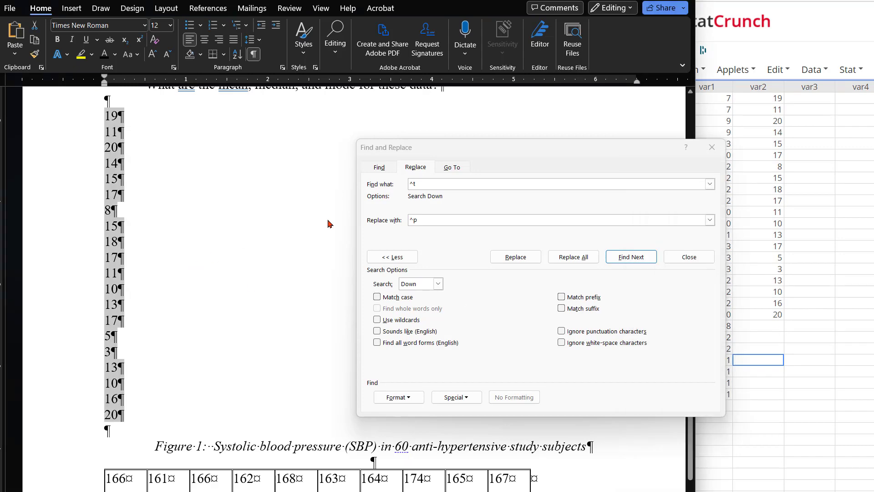
Step: Close Find and Replace and copy the whole 60-value systolic blood pressure table
left_click(674, 146)
scroll(299, 328, "down", 6)
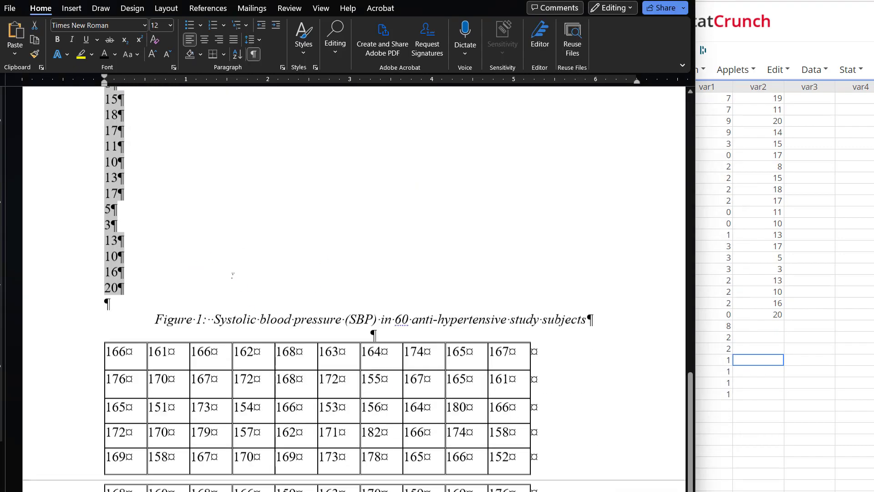
mouse_move(106, 194)
left_mouse_down()
mouse_move(455, 335)
mouse_move(512, 337)
left_mouse_up()
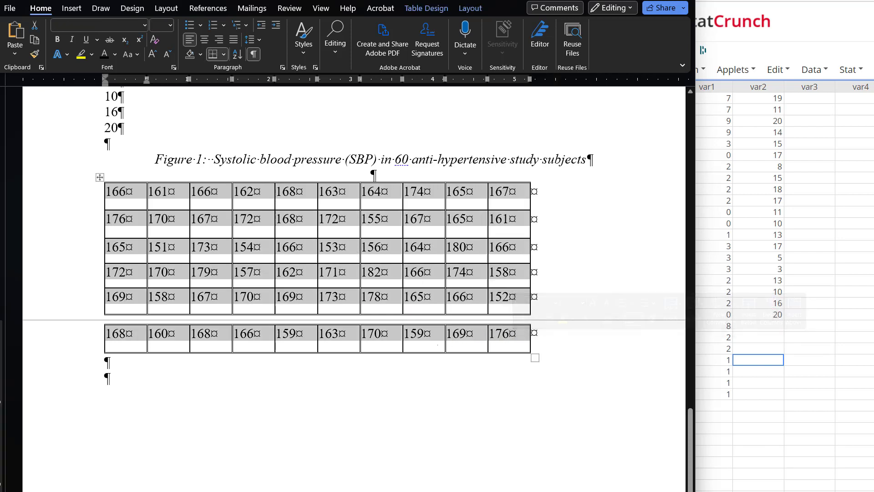
right_click(396, 248)
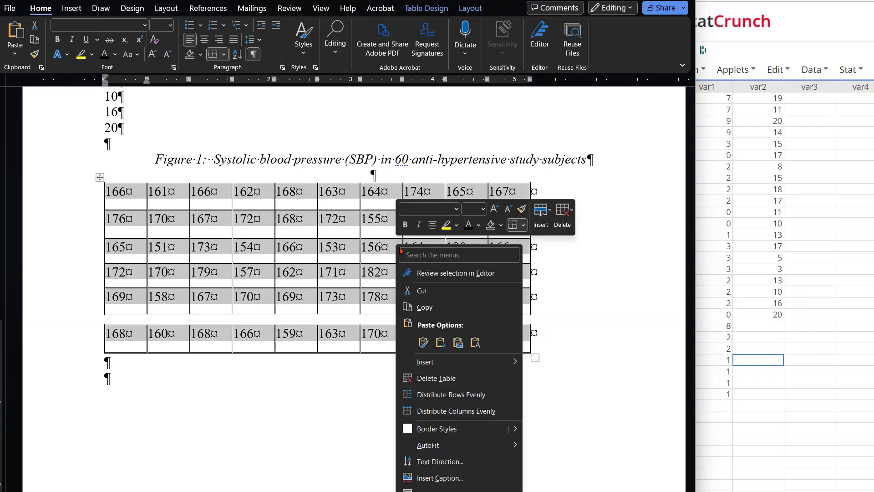
left_click(435, 308)
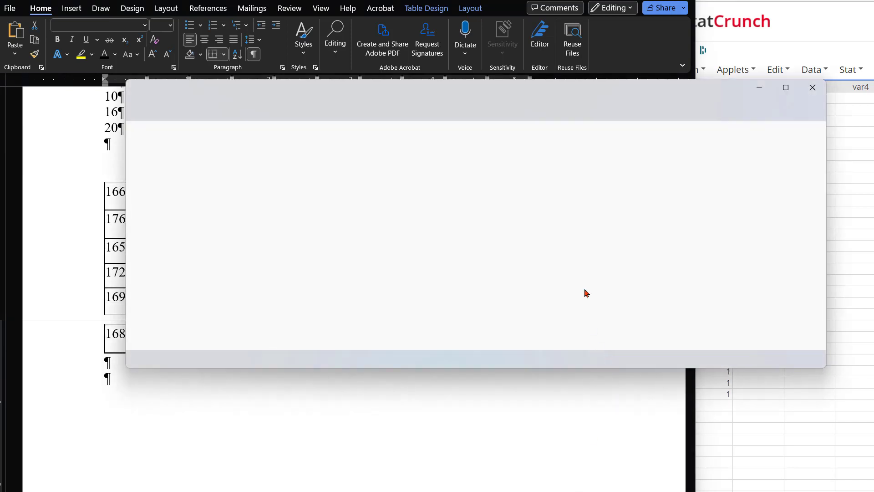
Step: Paste the blood pressure table into a blank Notepad window as six plain rows and select them
left_click_drag(449, 101, 505, 97)
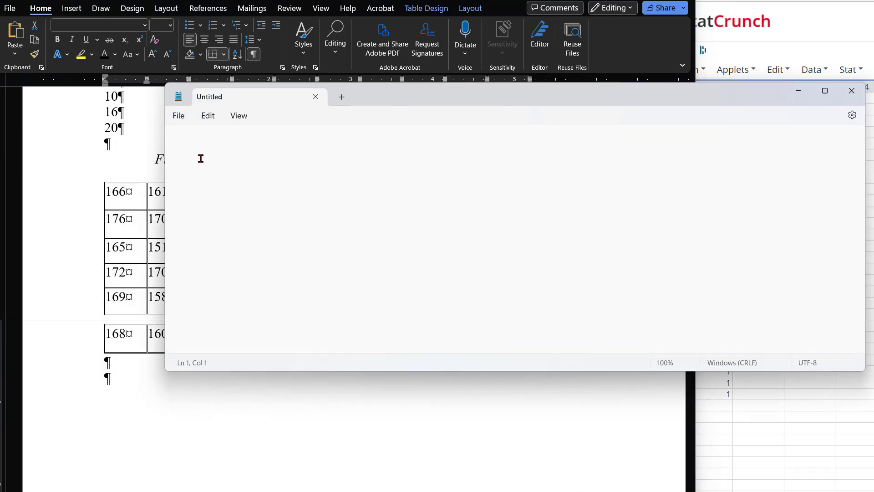
key("ctrl+v")
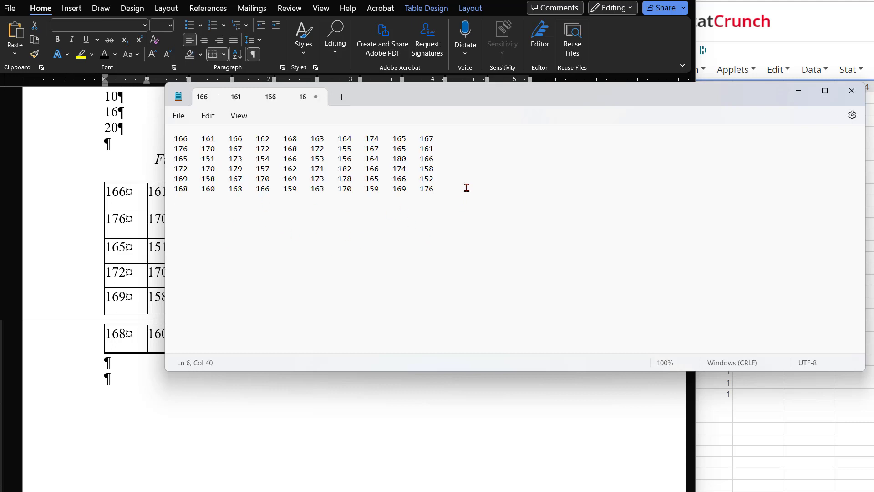
left_click_drag(466, 188, 137, 138)
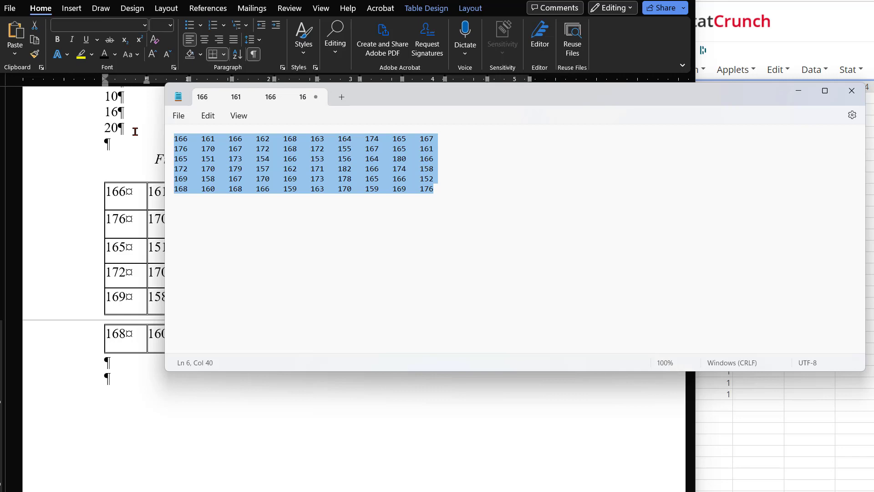
Step: Paste the six plain rows below the table and replace their 54 tabs with paragraph breaks
left_click(129, 393)
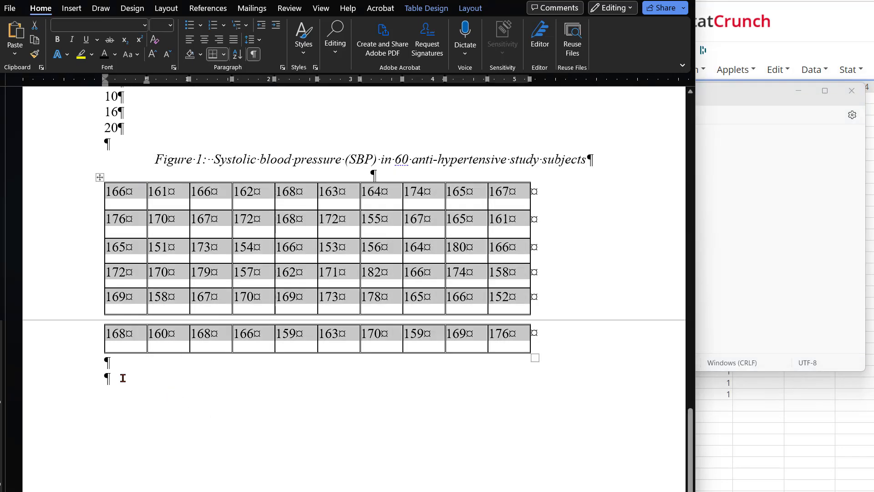
key("ctrl+v")
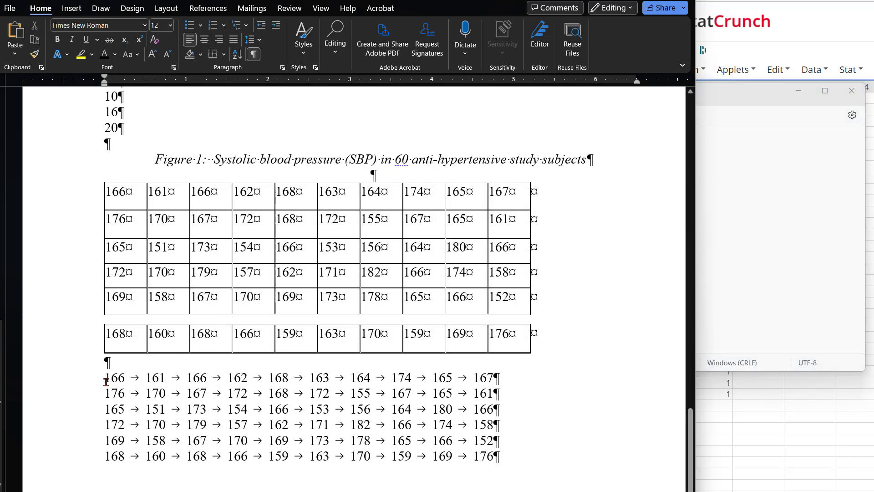
left_click_drag(118, 385, 483, 453)
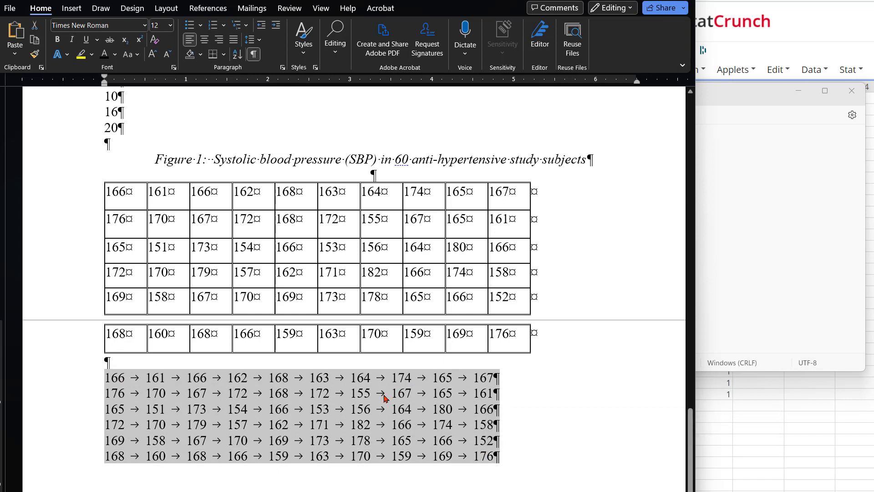
left_click(337, 55)
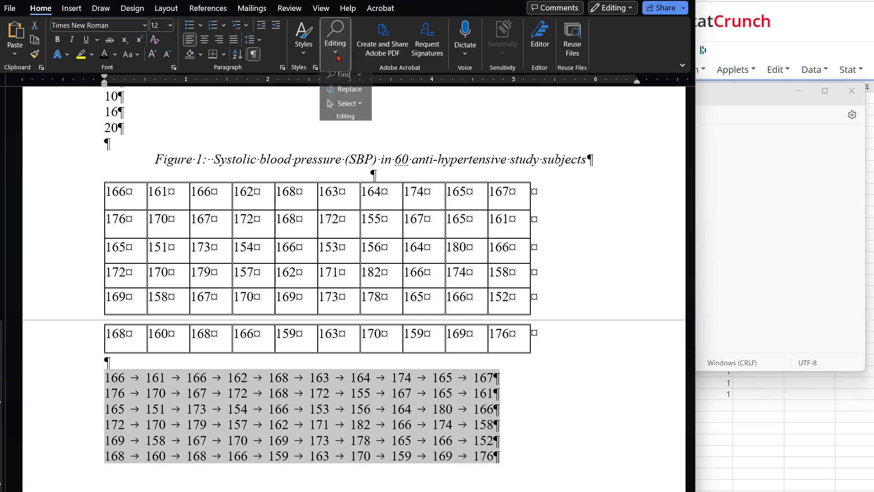
left_click(359, 94)
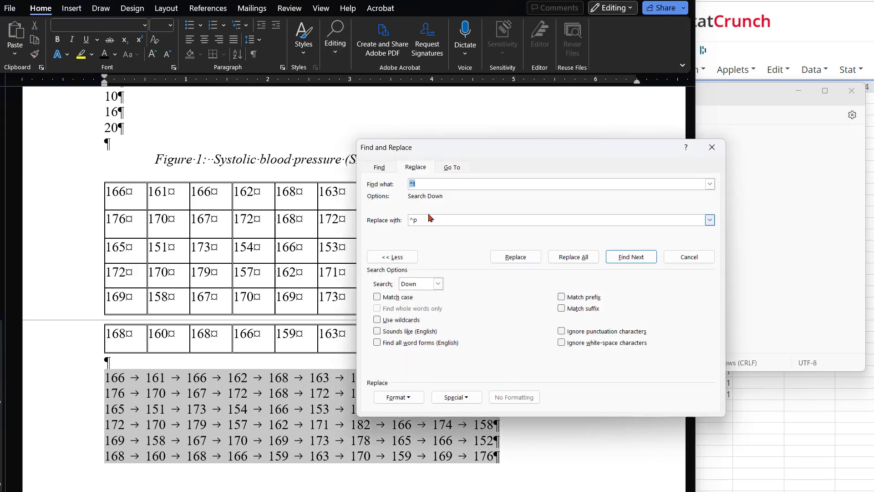
left_click(573, 256)
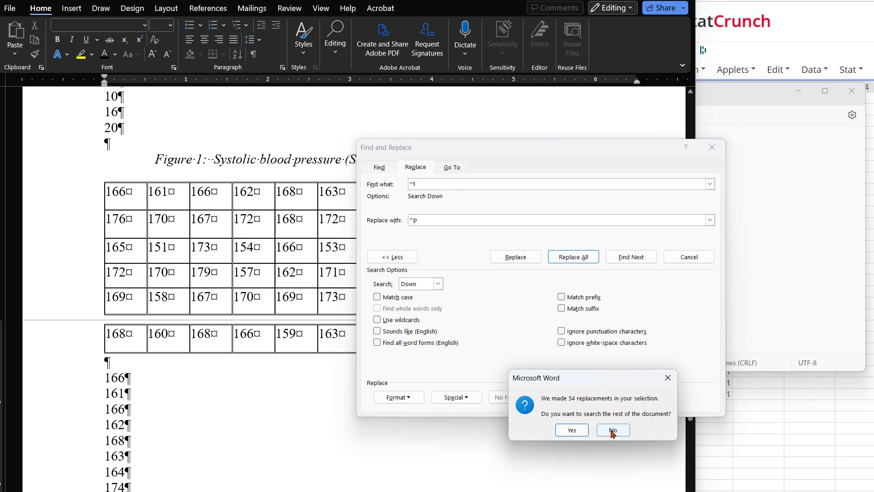